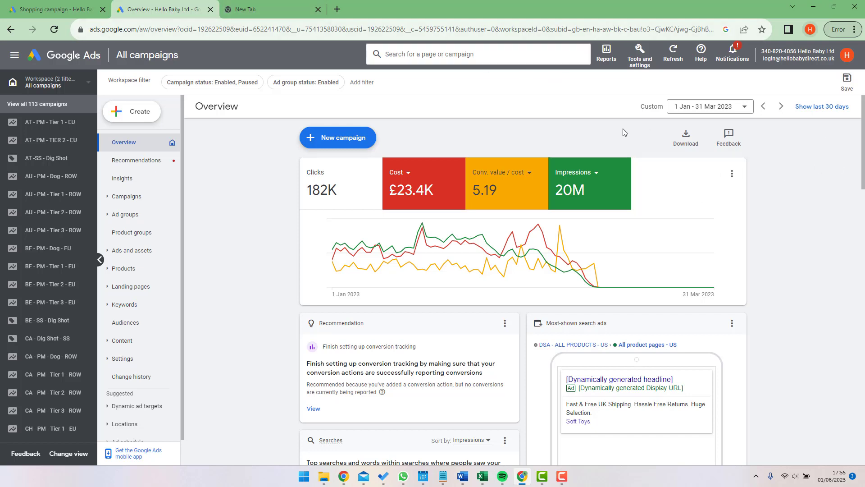
# Step: Open the Tools and settings menu from the account overview
pyautogui.click(643, 64)
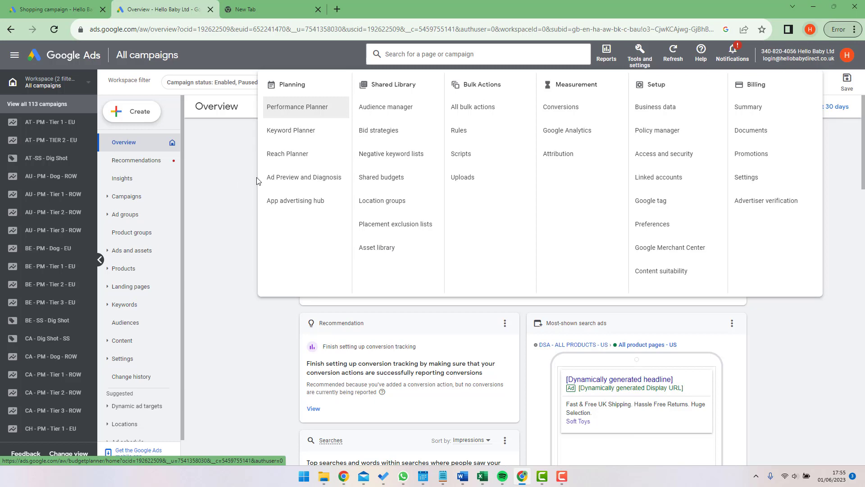
pyautogui.click(379, 130)
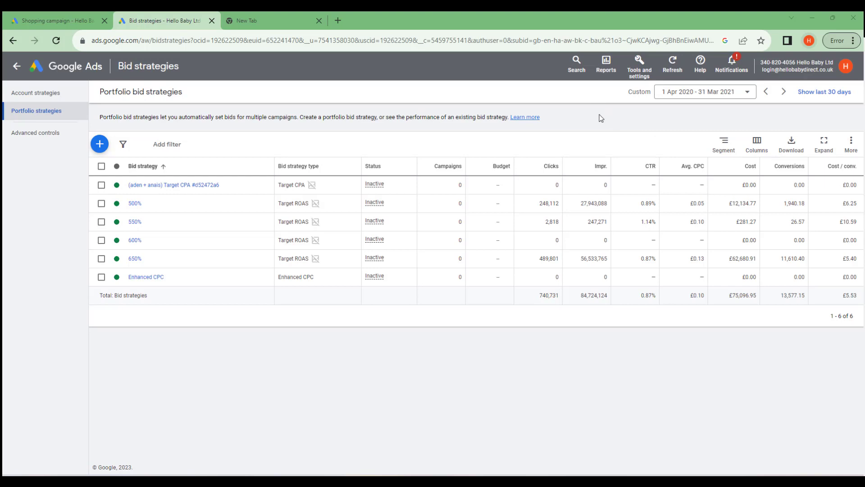
pyautogui.click(640, 65)
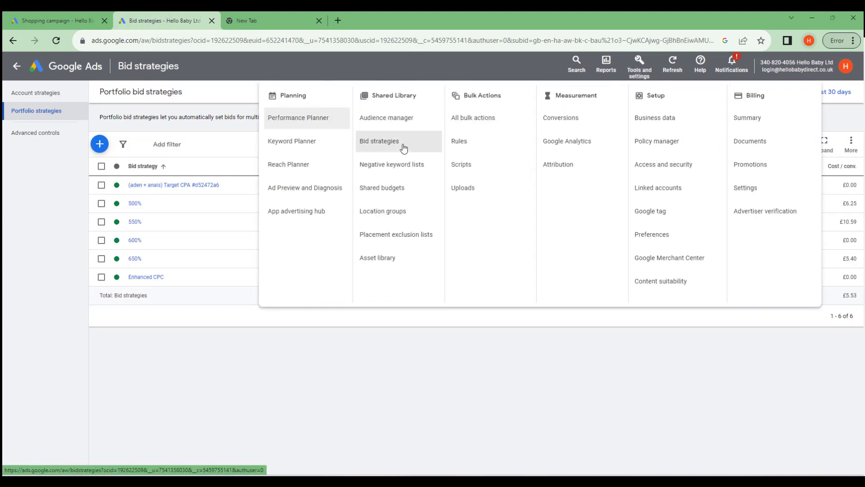
pyautogui.click(556, 364)
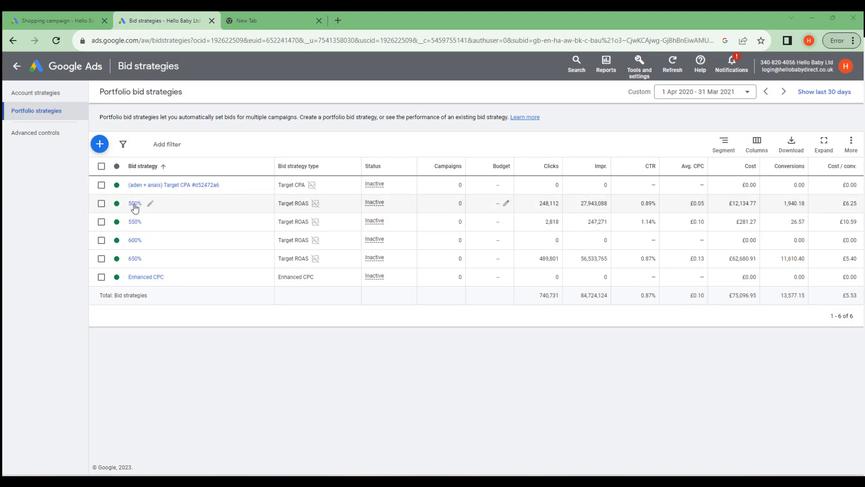
# Step: Open the 500% Target ROAS strategy report, expand its settings and select the strategy name
pyautogui.click(133, 204)
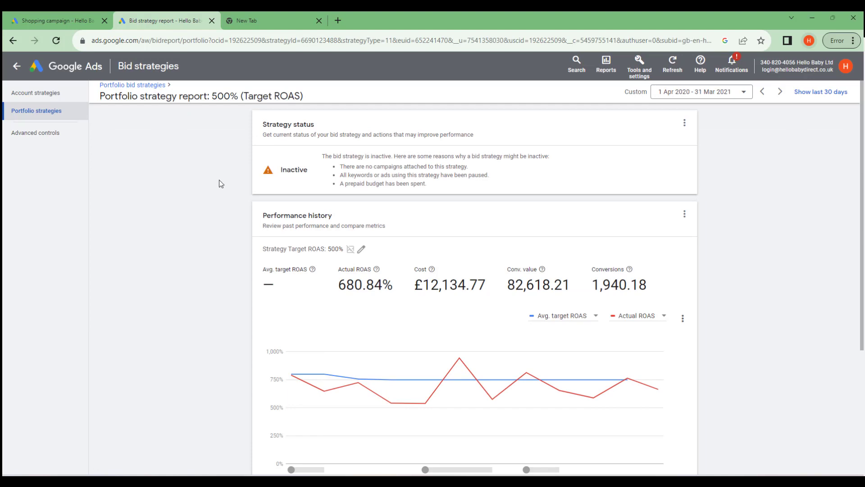
pyautogui.scroll(-1, 337, 240)
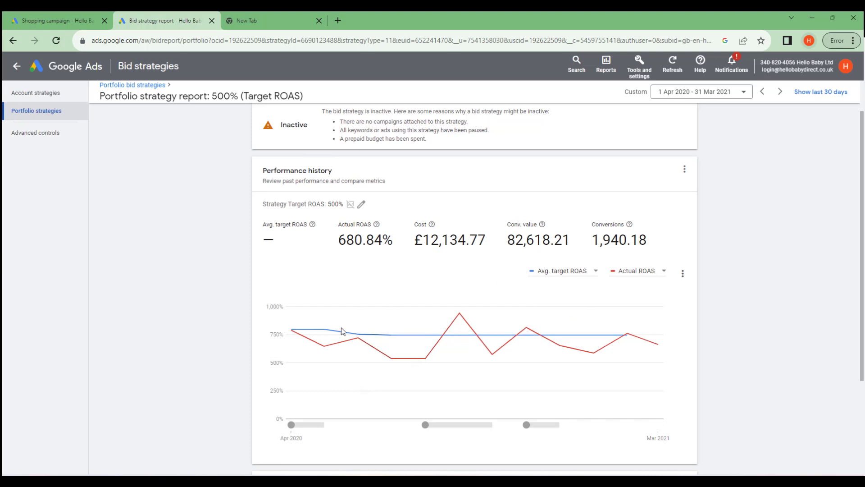
pyautogui.scroll(-5, 386, 361)
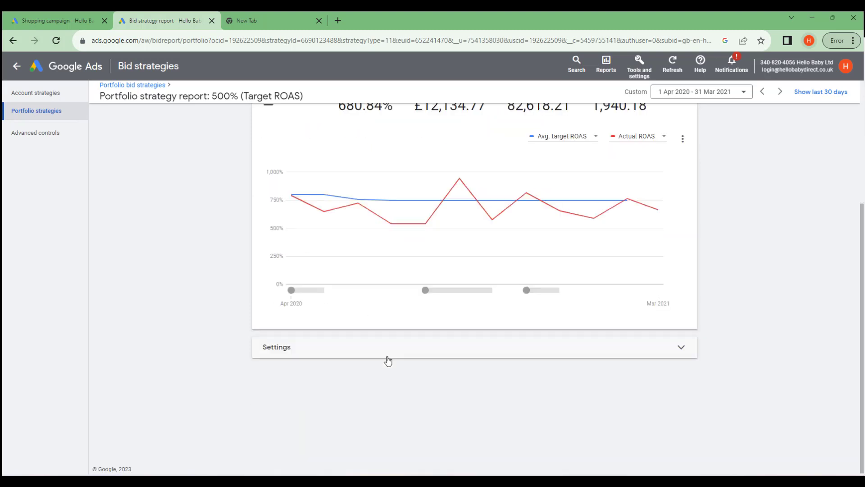
pyautogui.click(290, 349)
pyautogui.click(350, 288)
pyautogui.moveTo(350, 288); pyautogui.dragTo(321, 288)
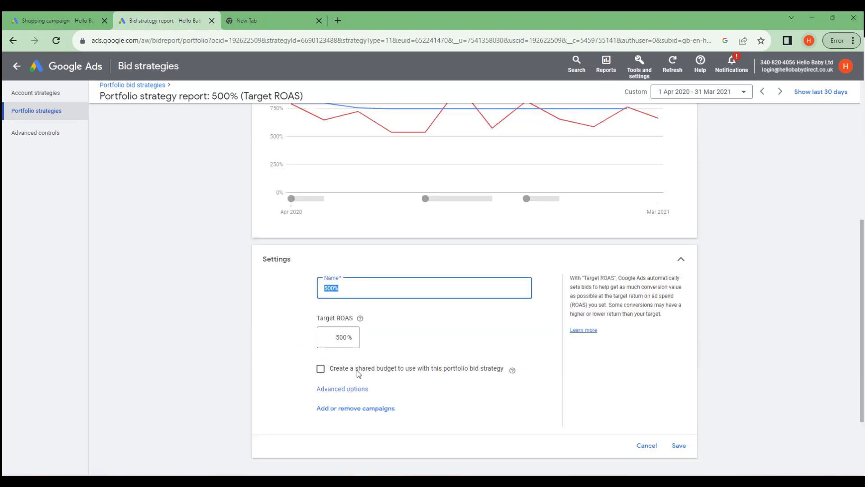
pyautogui.scroll(5, 383, 356)
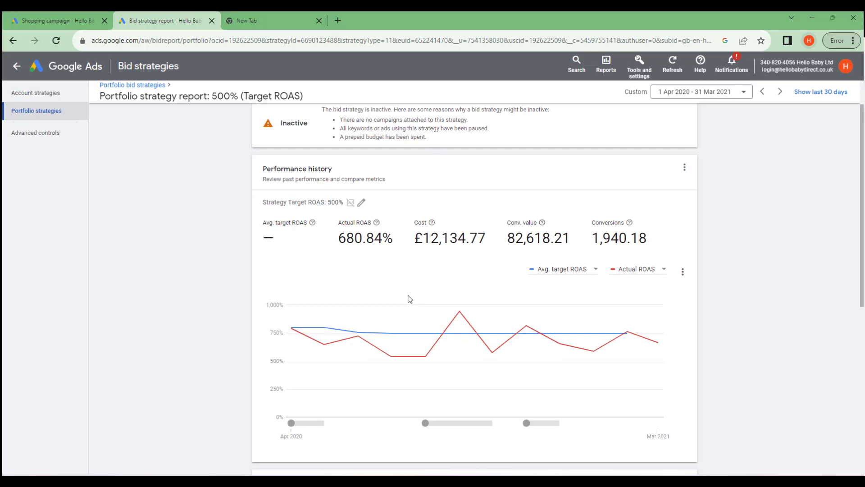
pyautogui.scroll(-6, 408, 298)
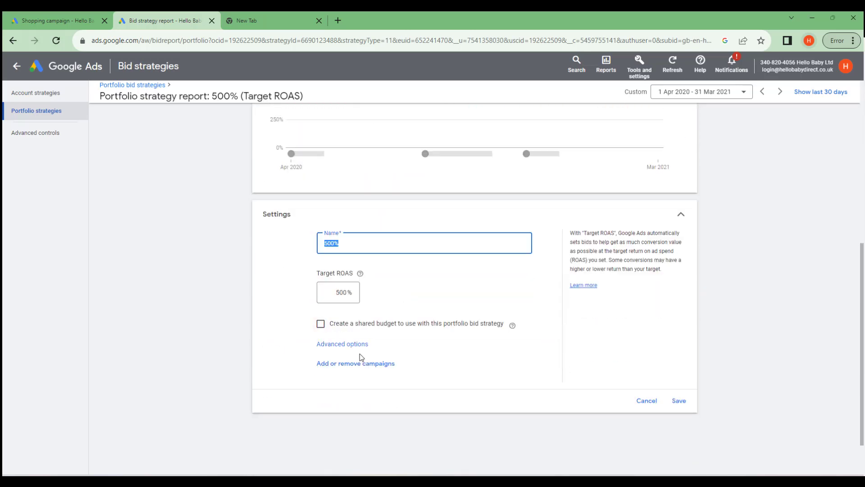
pyautogui.click(345, 365)
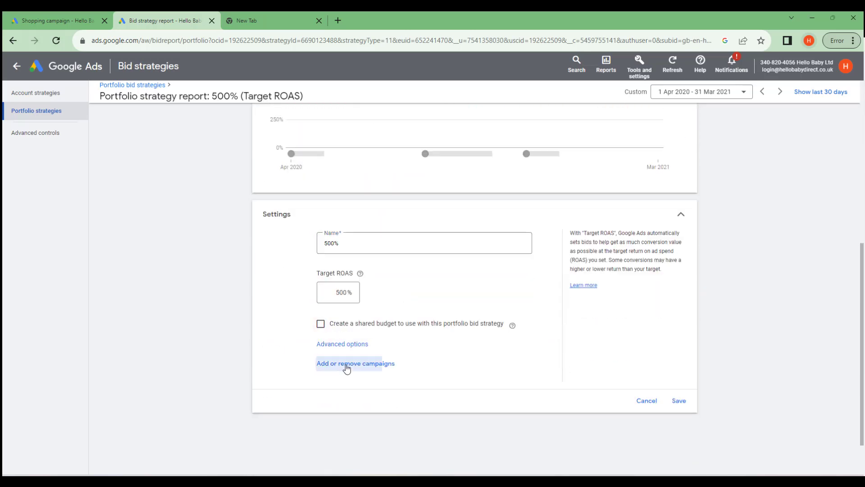
pyautogui.click(291, 297)
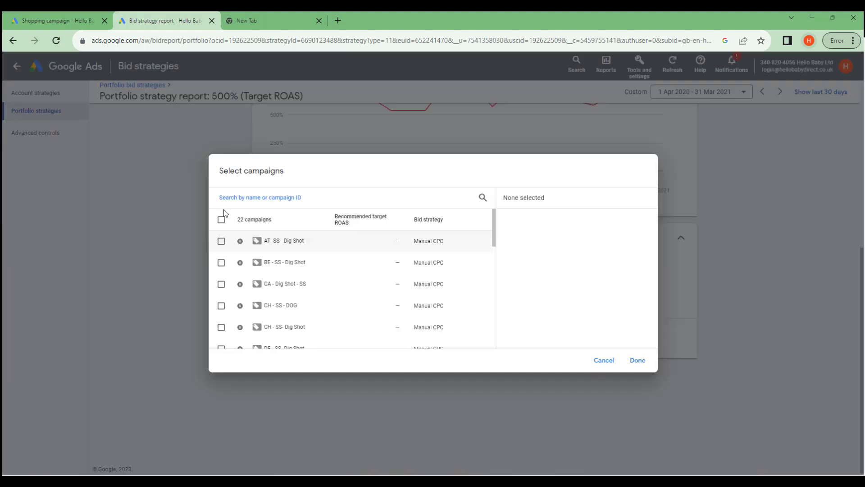
pyautogui.click(221, 242)
pyautogui.click(221, 264)
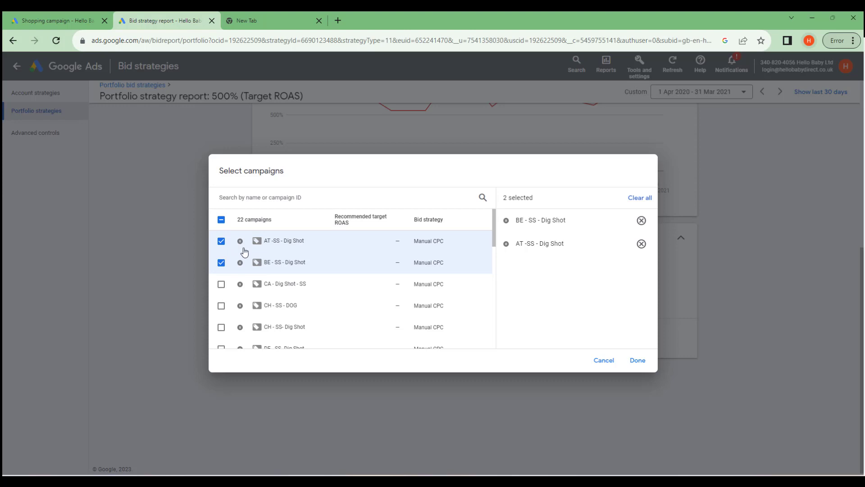
pyautogui.click(604, 361)
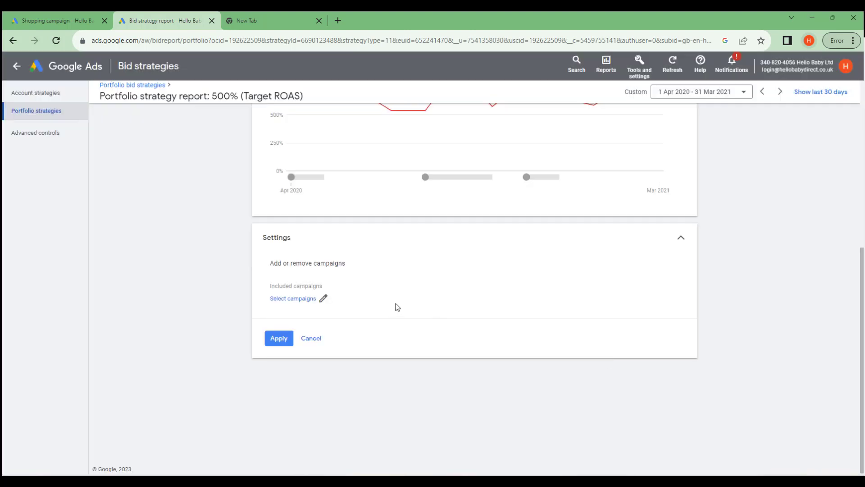
pyautogui.scroll(5, 193, 261)
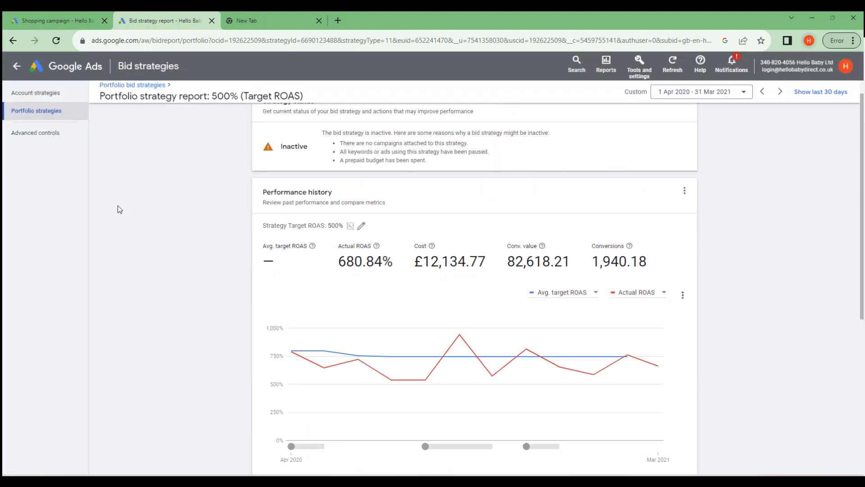
# Step: In the Shopping campaign draft, keep Target ROAS as the bid strategy
pyautogui.click(52, 20)
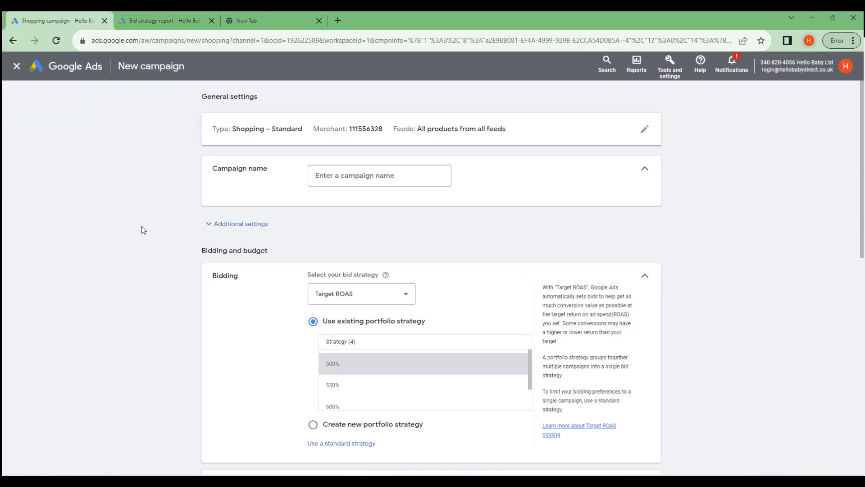
pyautogui.scroll(-2, 141, 226)
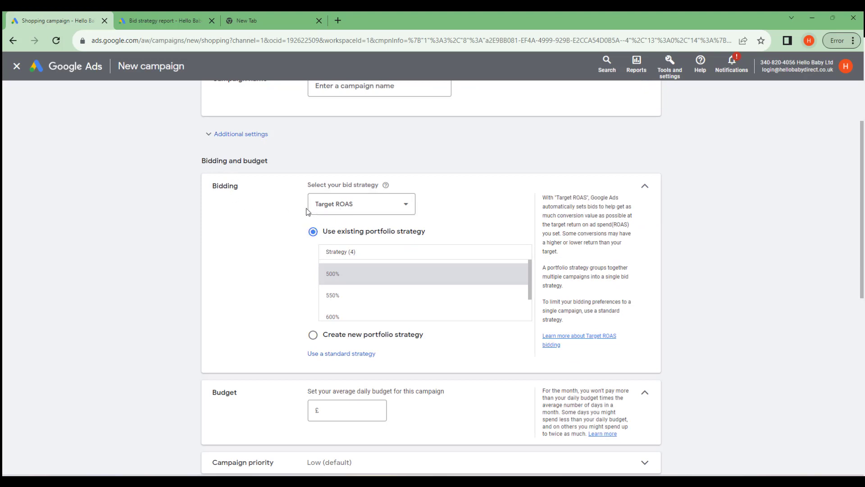
pyautogui.click(329, 204)
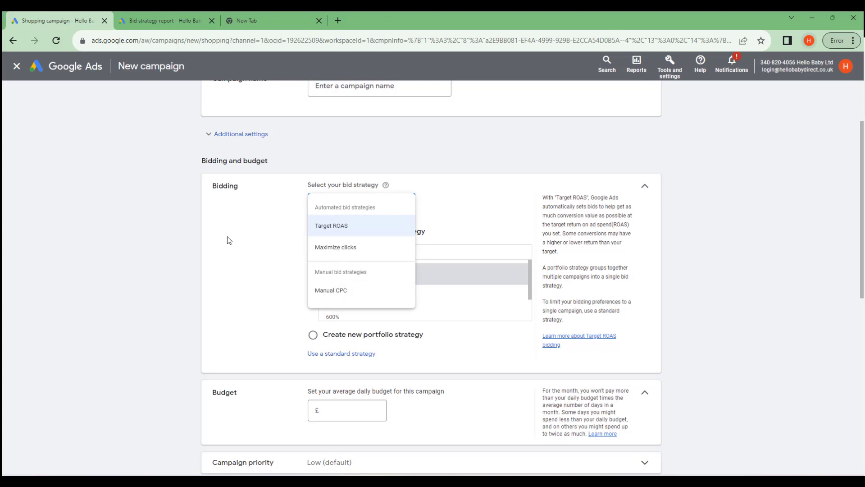
pyautogui.click(279, 237)
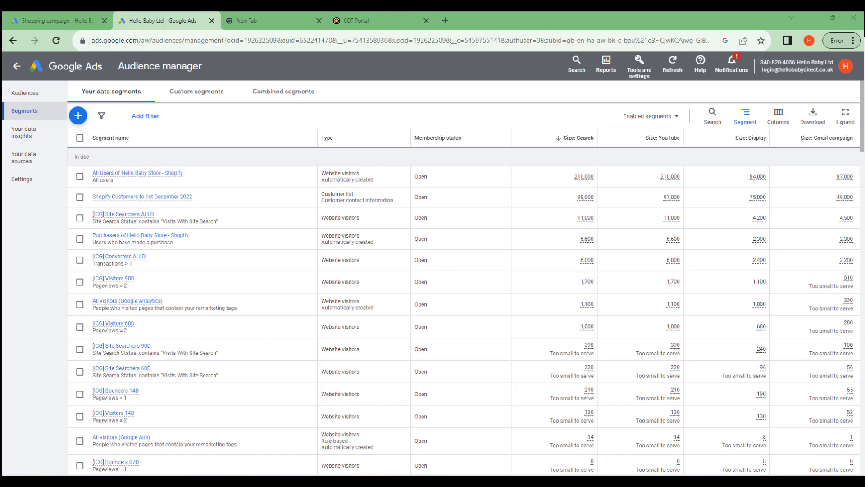
pyautogui.click(633, 71)
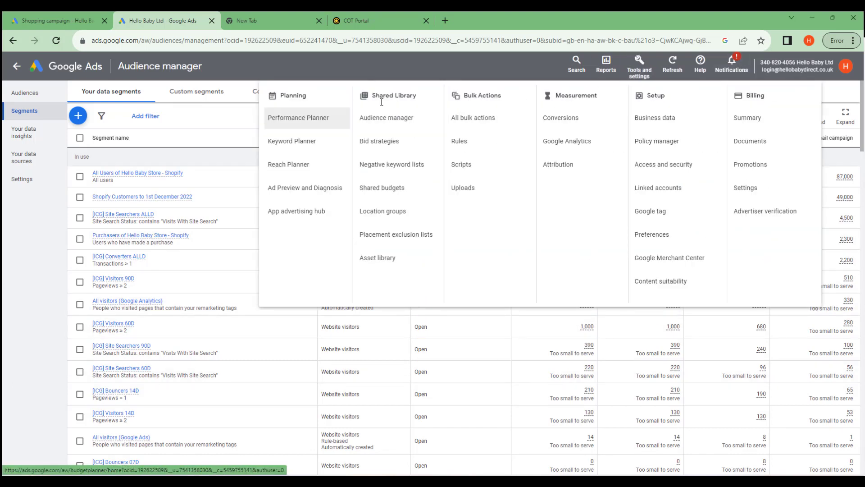
pyautogui.click(214, 126)
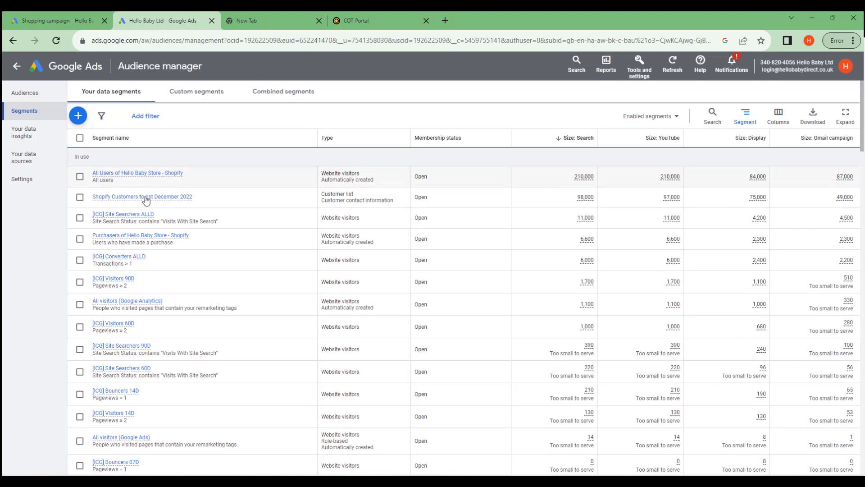
pyautogui.moveTo(118, 197)
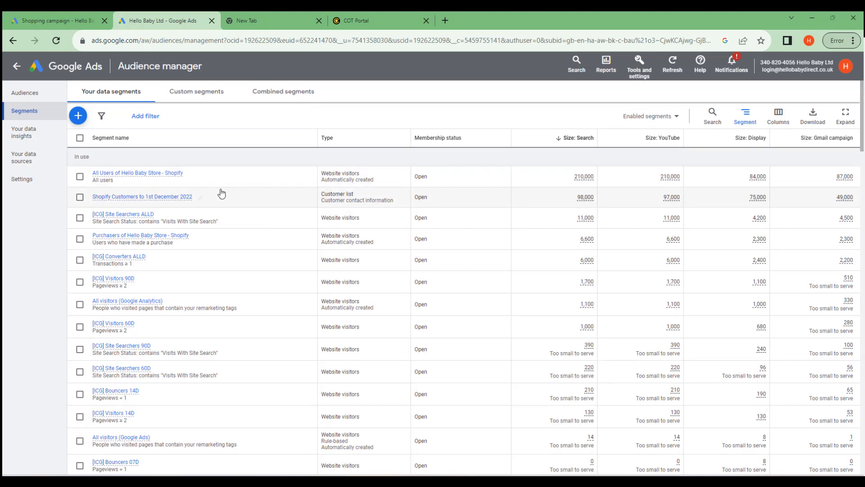
# Step: Open the Shopify Customers to 1st December 2022 list and cancel an edit without saving
pyautogui.click(190, 193)
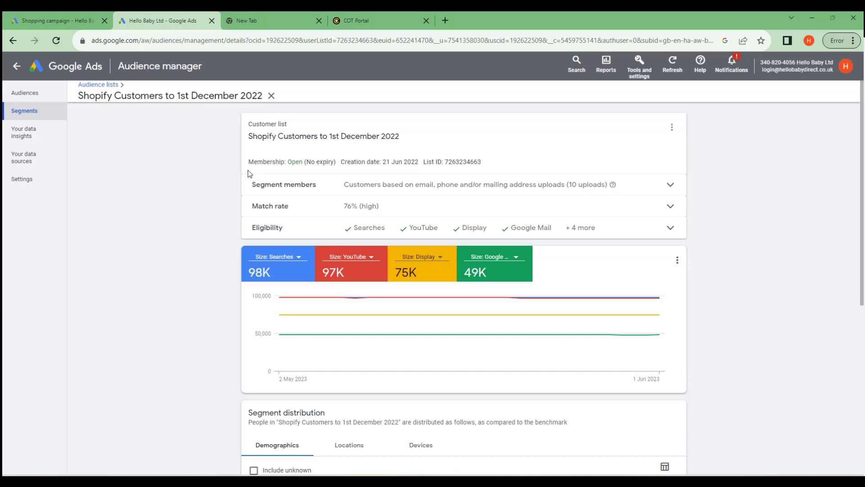
pyautogui.click(672, 128)
pyautogui.click(637, 132)
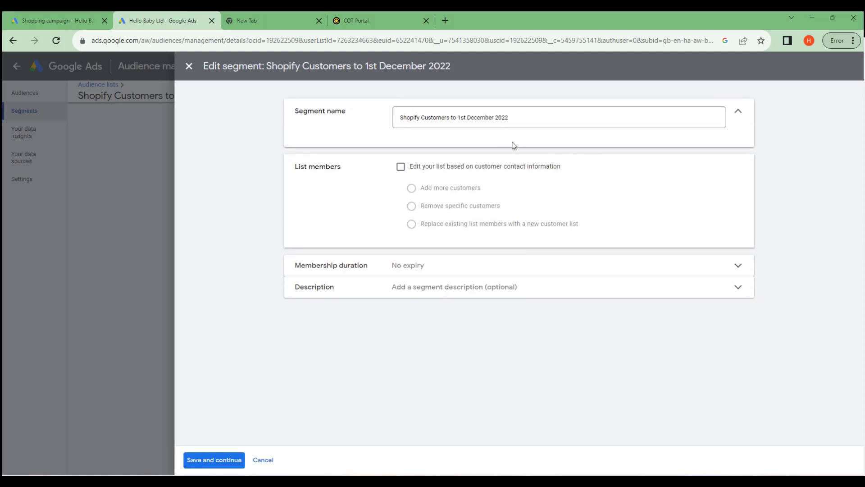
pyautogui.press('Escape')
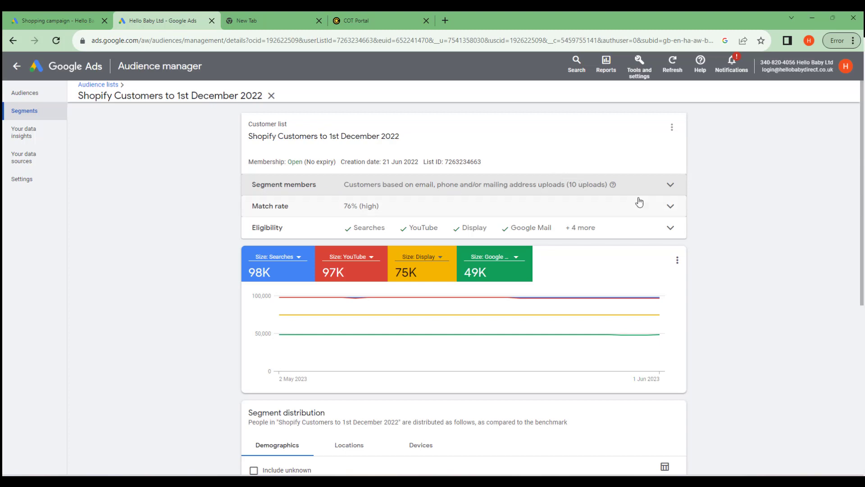
# Step: Review the list's upload history and the 76% match rate details
pyautogui.click(421, 186)
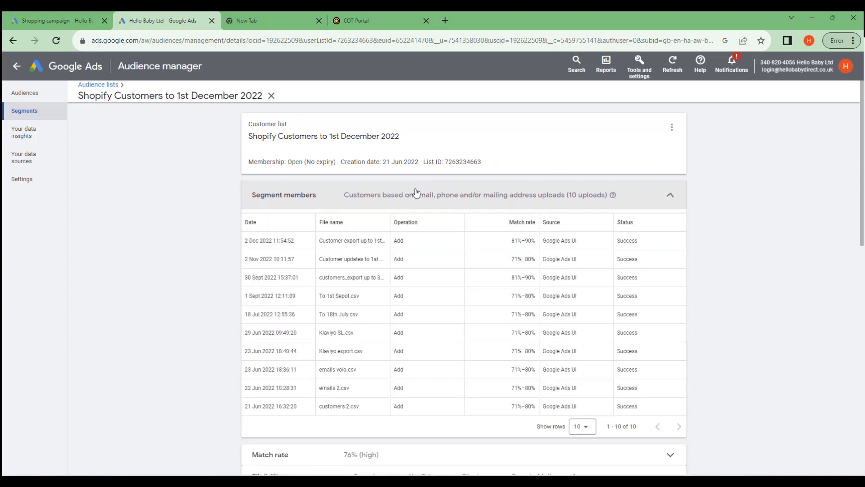
pyautogui.click(517, 205)
pyautogui.click(369, 208)
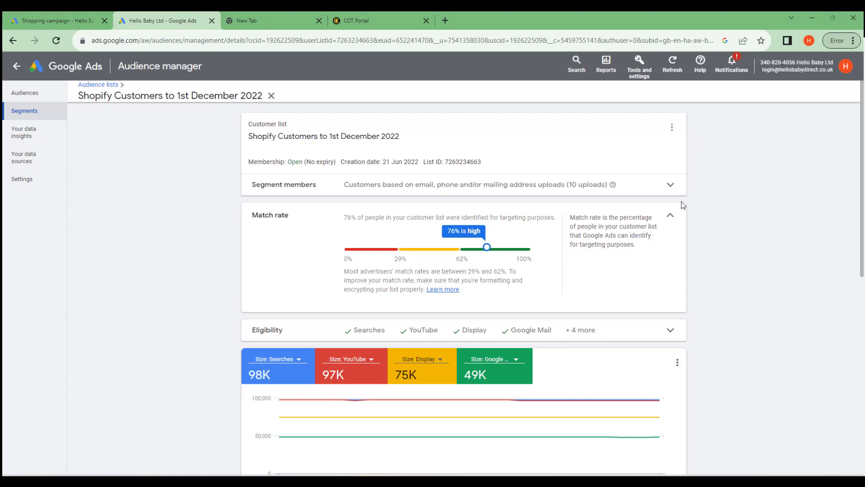
pyautogui.scroll(-7, 682, 203)
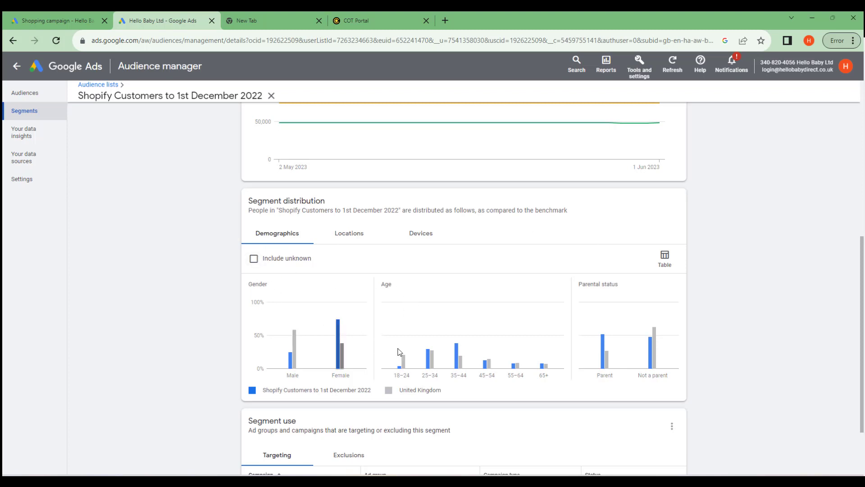
# Step: Check the segment's country and device distribution, then return to All campaigns
pyautogui.click(350, 233)
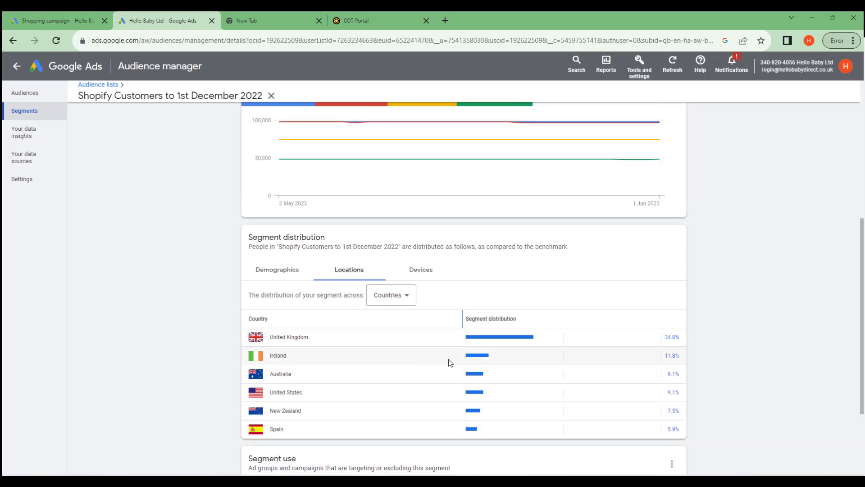
pyautogui.click(411, 276)
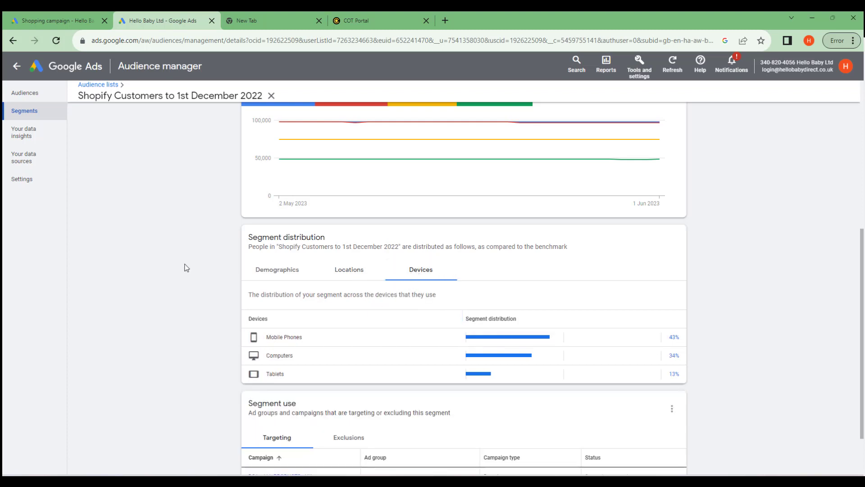
pyautogui.hotkey('alt', 'Left')
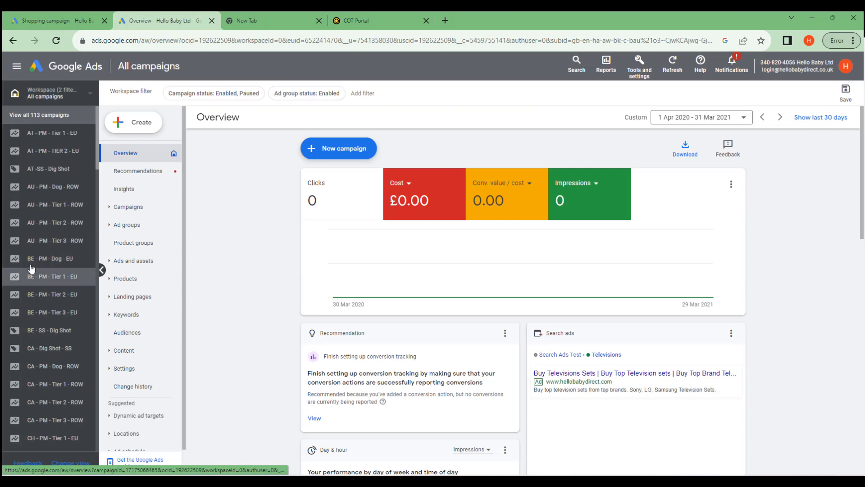
# Step: Review the AT Audience signal in the AT - PM - Tier 1 - EU asset groups
pyautogui.click(65, 136)
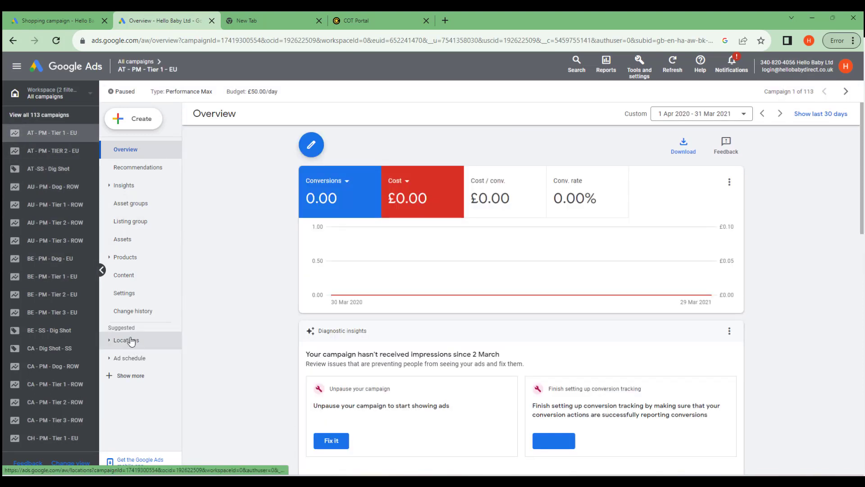
pyautogui.click(135, 225)
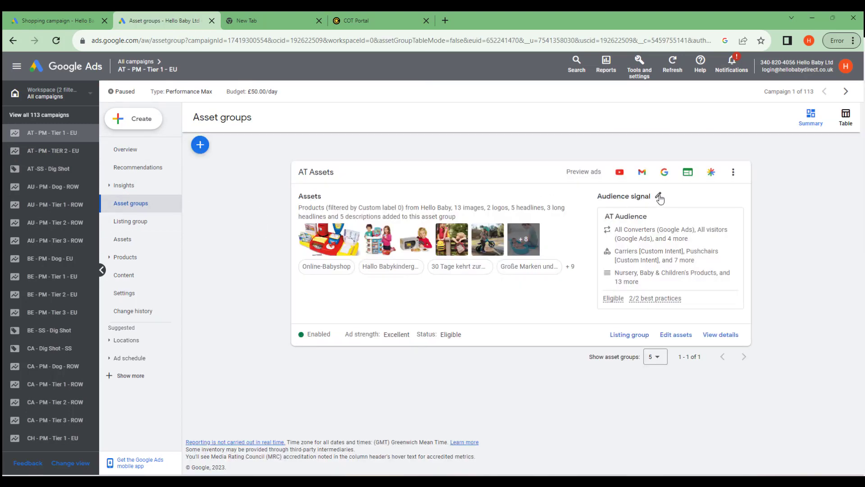
pyautogui.click(658, 198)
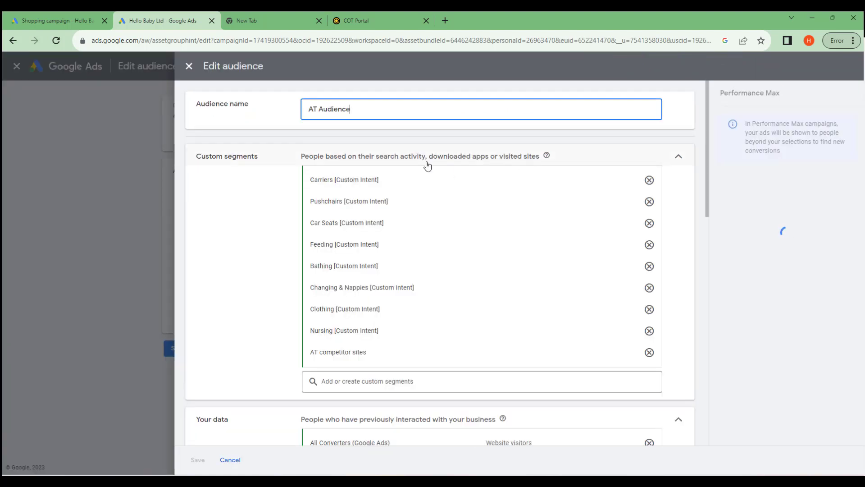
pyautogui.scroll(-1, 421, 251)
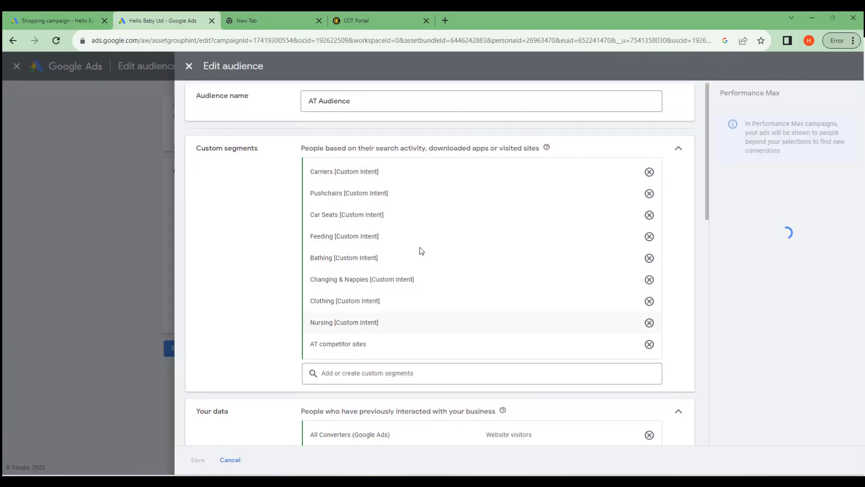
pyautogui.scroll(-4, 355, 286)
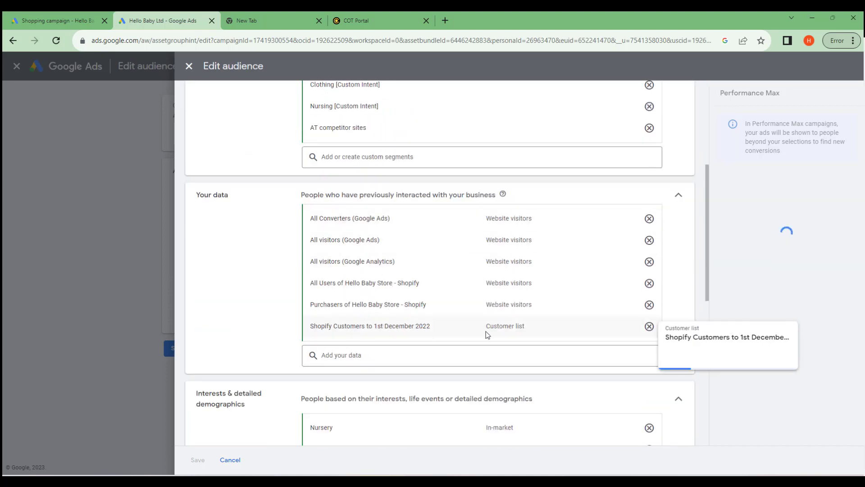
pyautogui.scroll(2, 487, 334)
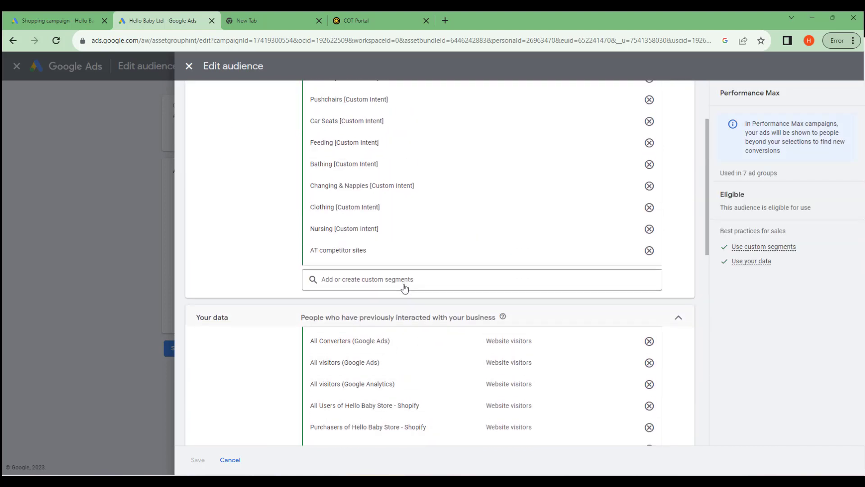
pyautogui.scroll(3, 397, 289)
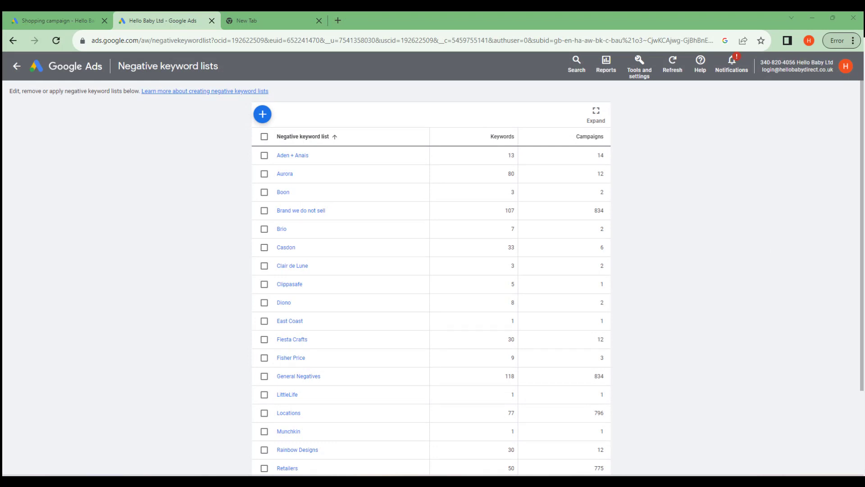
# Step: Open the 'Brand we do not sell' negative keyword list to view its keywords
pyautogui.click(638, 69)
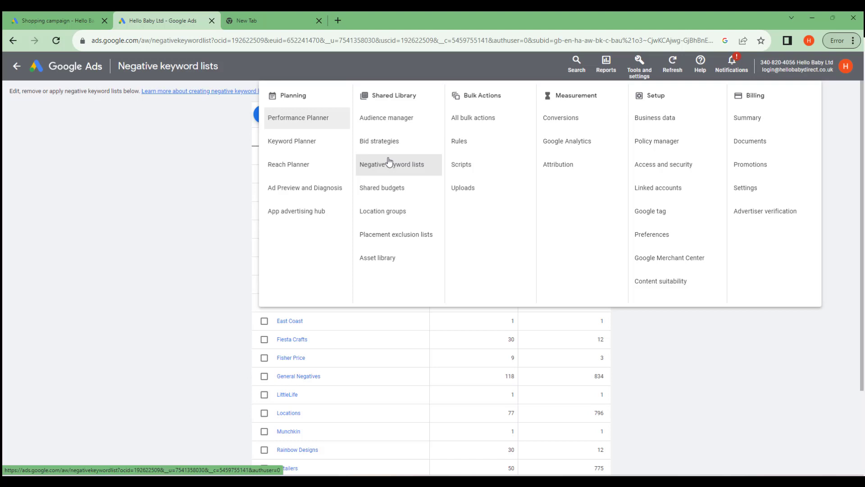
pyautogui.click(130, 220)
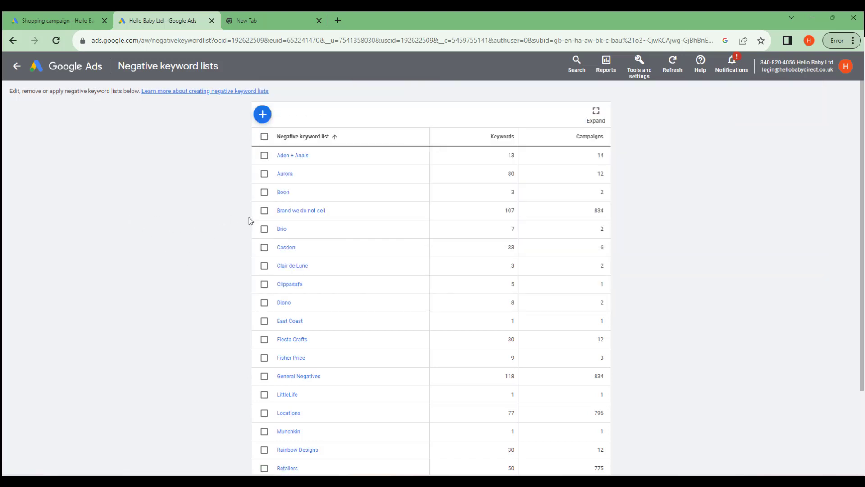
pyautogui.click(296, 212)
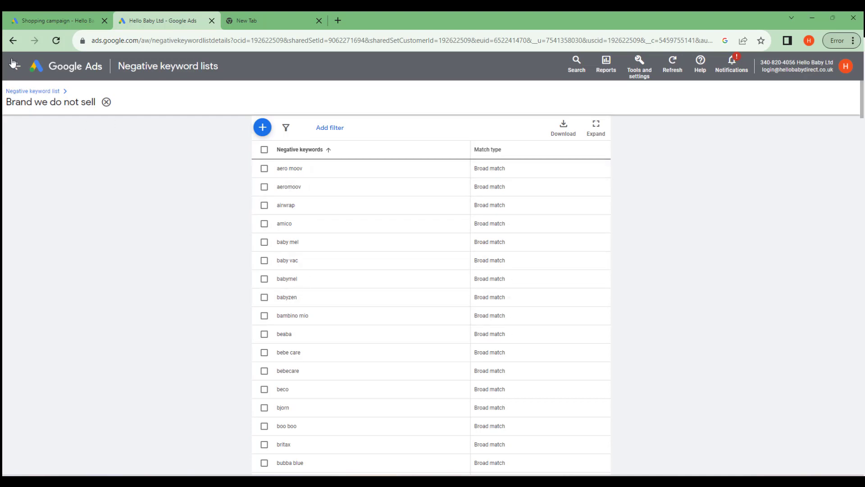
# Step: Discard the unfinished Shopping campaign and view DSA - ALL PRODUCTS - UK's negative keywords
pyautogui.click(40, 16)
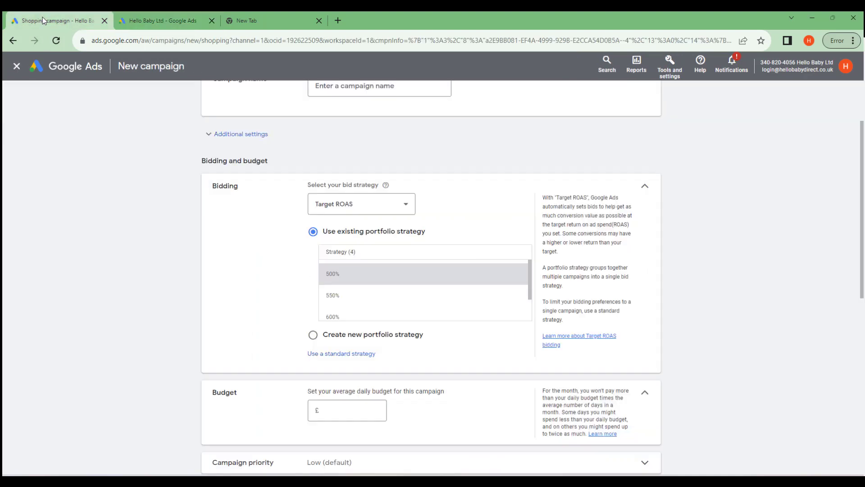
pyautogui.click(18, 67)
pyautogui.click(30, 144)
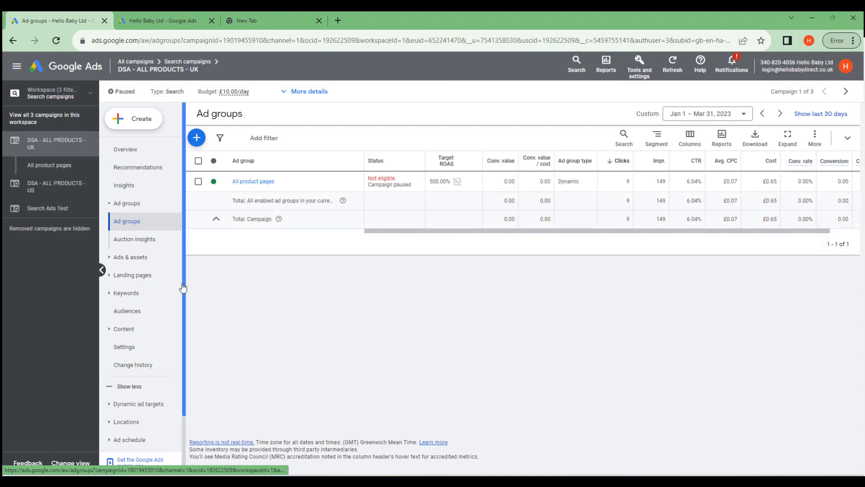
pyautogui.click(151, 294)
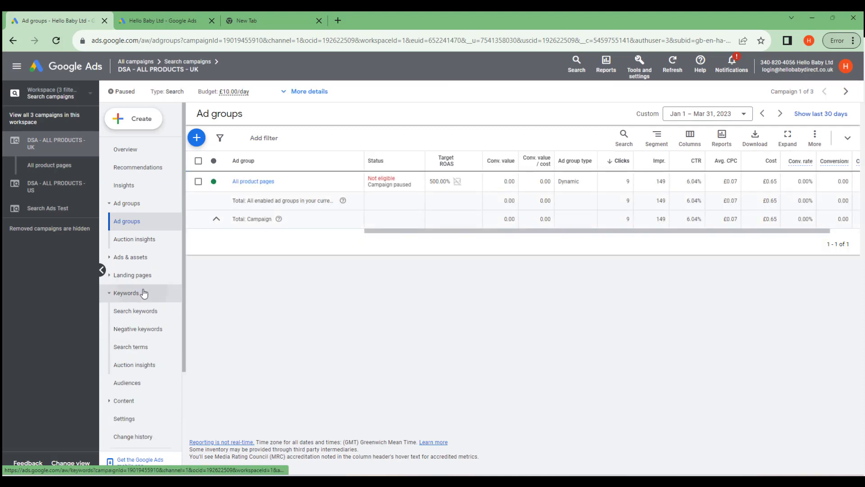
pyautogui.click(143, 293)
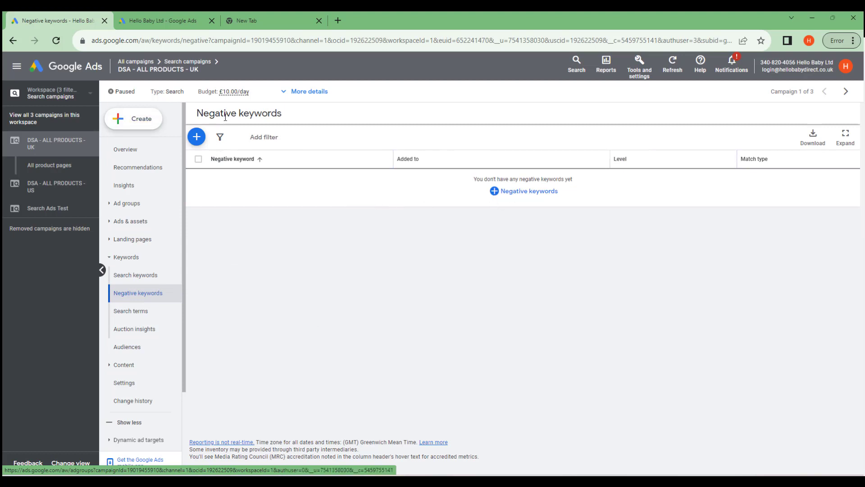
# Step: Start adding negatives, toggling between an existing negative keyword list and direct entry
pyautogui.click(197, 136)
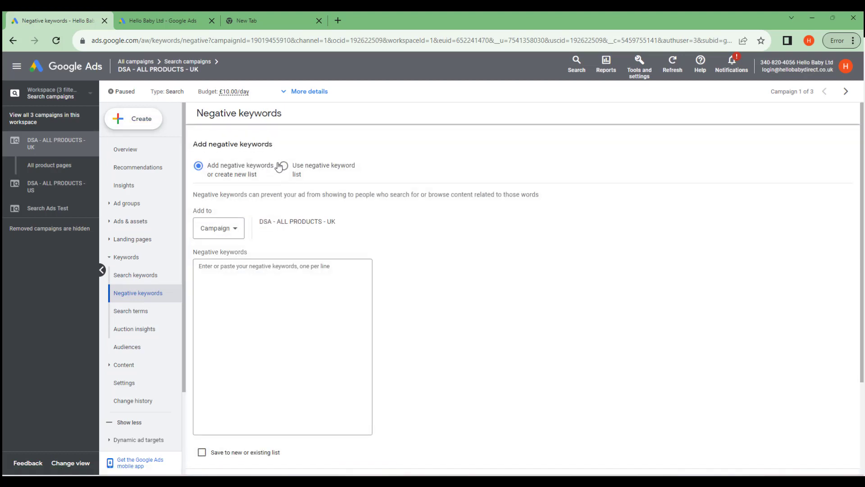
pyautogui.click(284, 166)
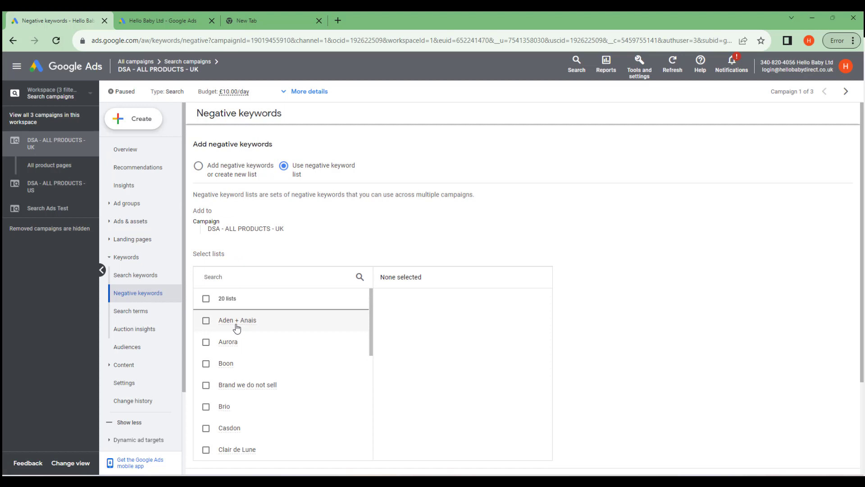
pyautogui.click(199, 168)
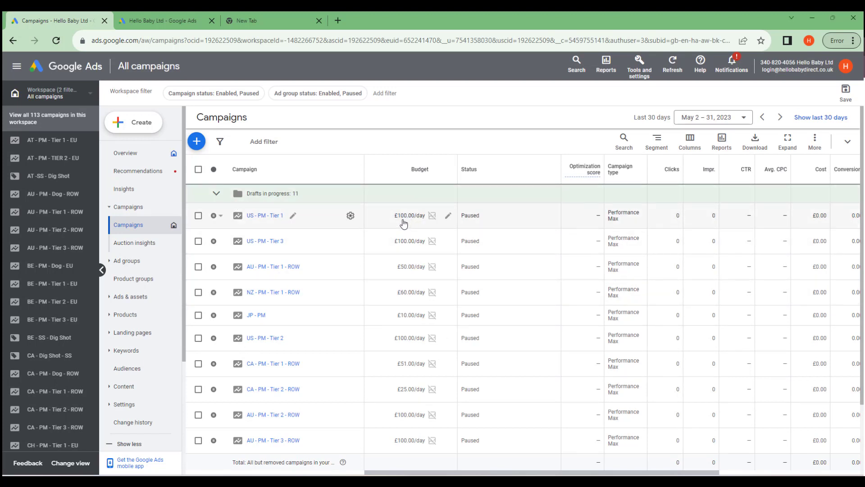
pyautogui.click(448, 215)
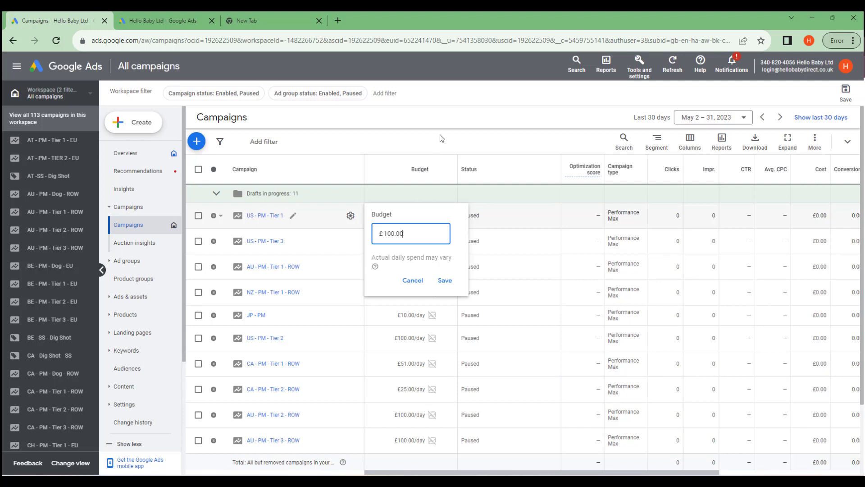
pyautogui.click(445, 280)
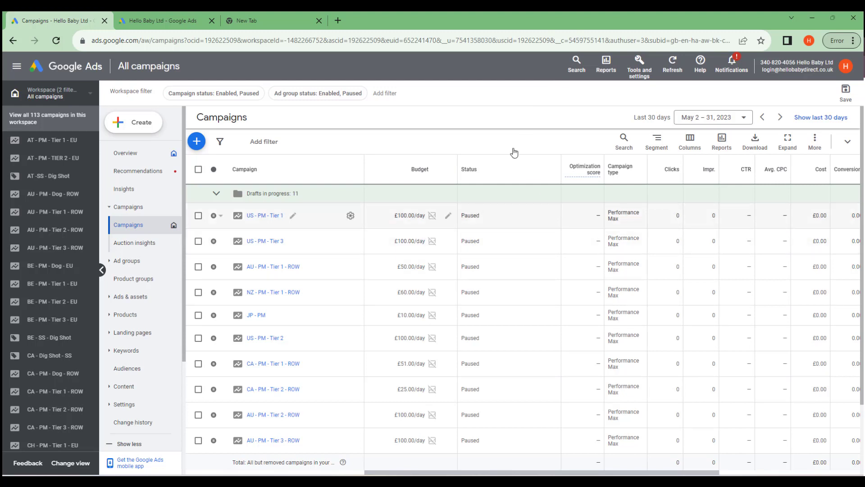
# Step: Create a shared budget with AT -SS - Dig Shot, BE - SS - Dig Shot and CA - Dig Shot - SS
pyautogui.click(649, 75)
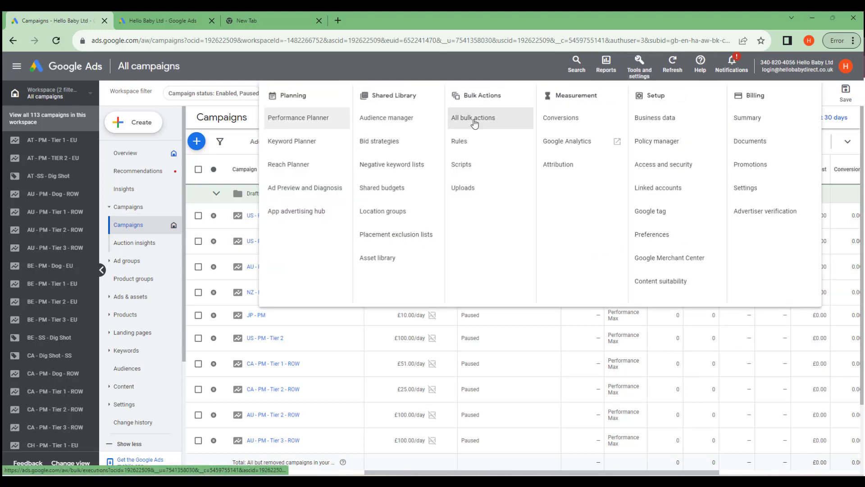
pyautogui.click(379, 191)
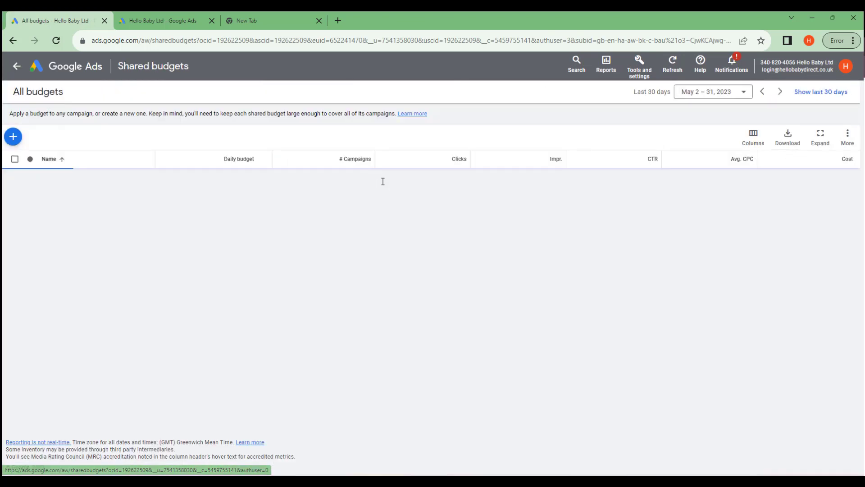
pyautogui.click(443, 198)
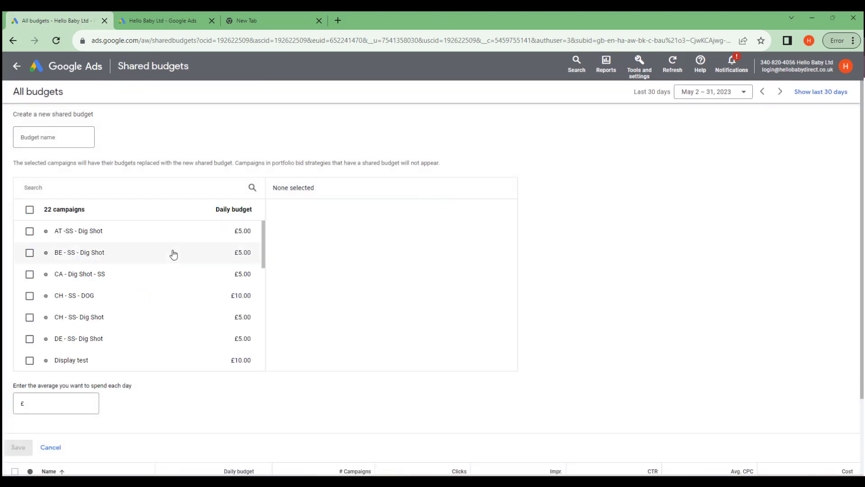
pyautogui.click(29, 231)
pyautogui.click(29, 253)
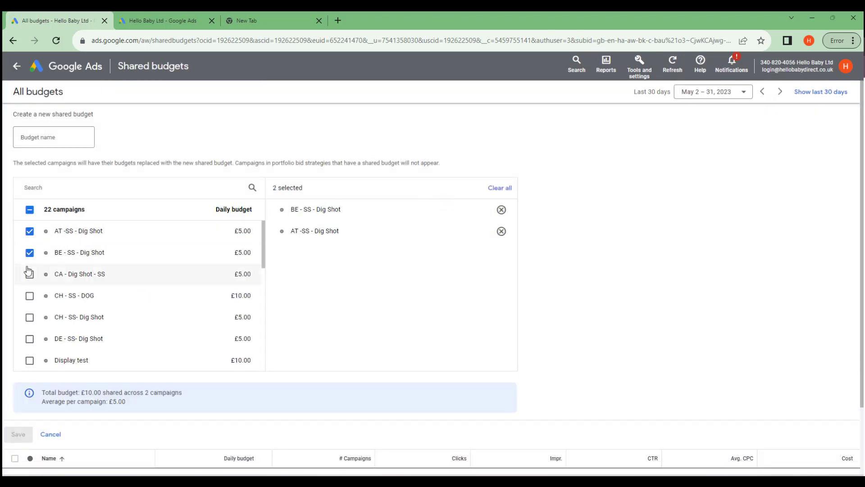
pyautogui.click(29, 274)
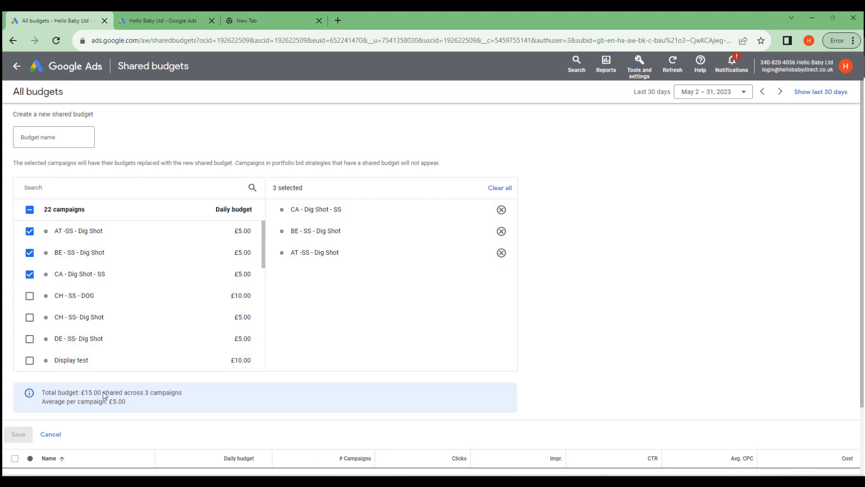